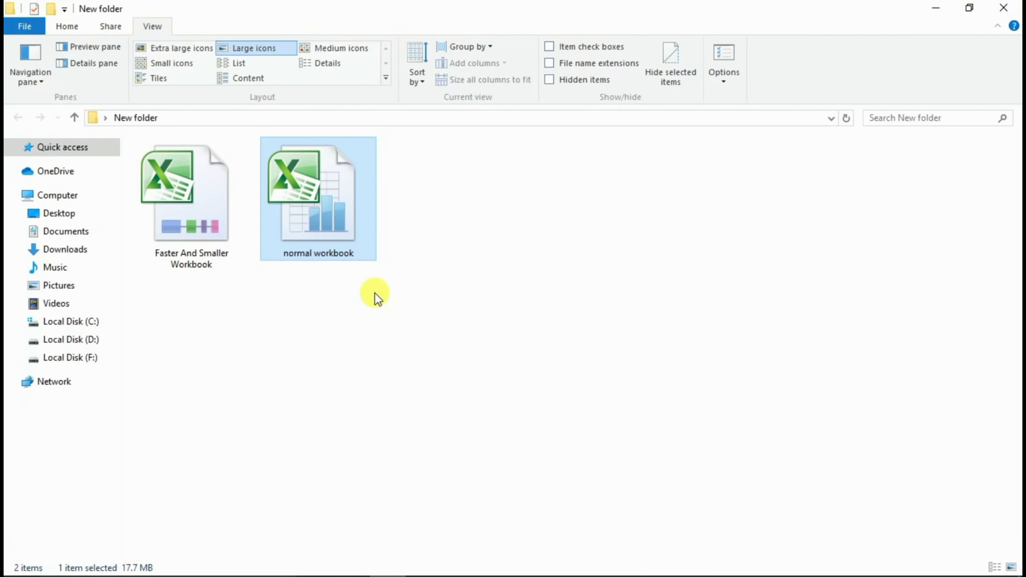
Open 'normal workbook' in Excel and select an empty cell beside data ending at row 405585.
{"action": "double_click", "coordinate": [321, 235]}
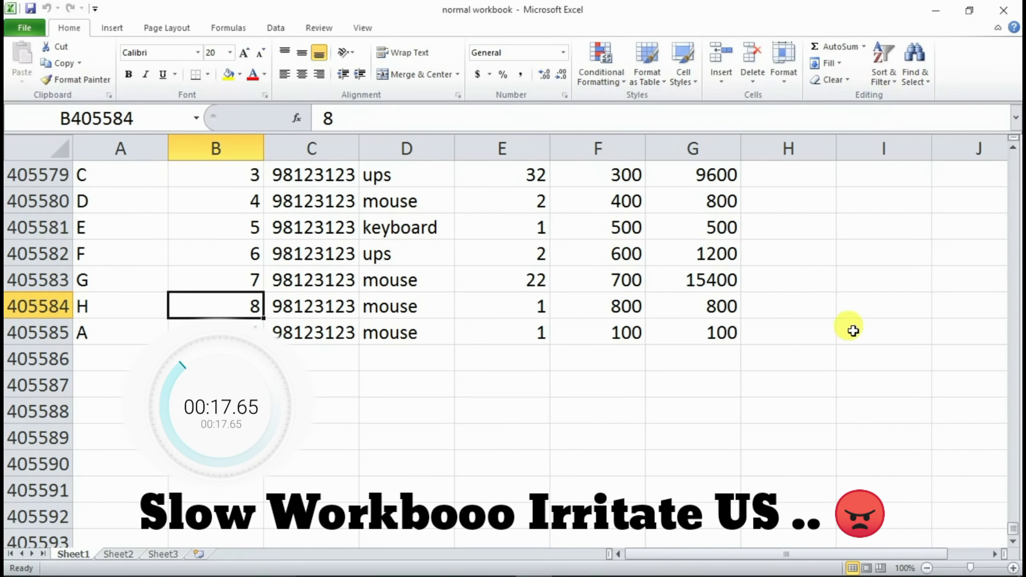
{"action": "left_click", "coordinate": [853, 331]}
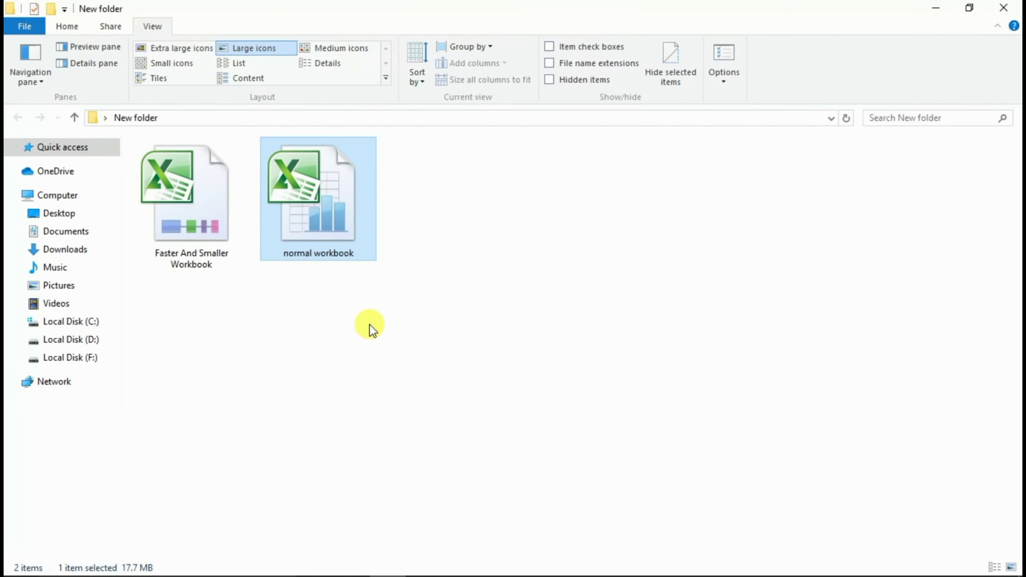
{"action": "left_click", "coordinate": [369, 324]}
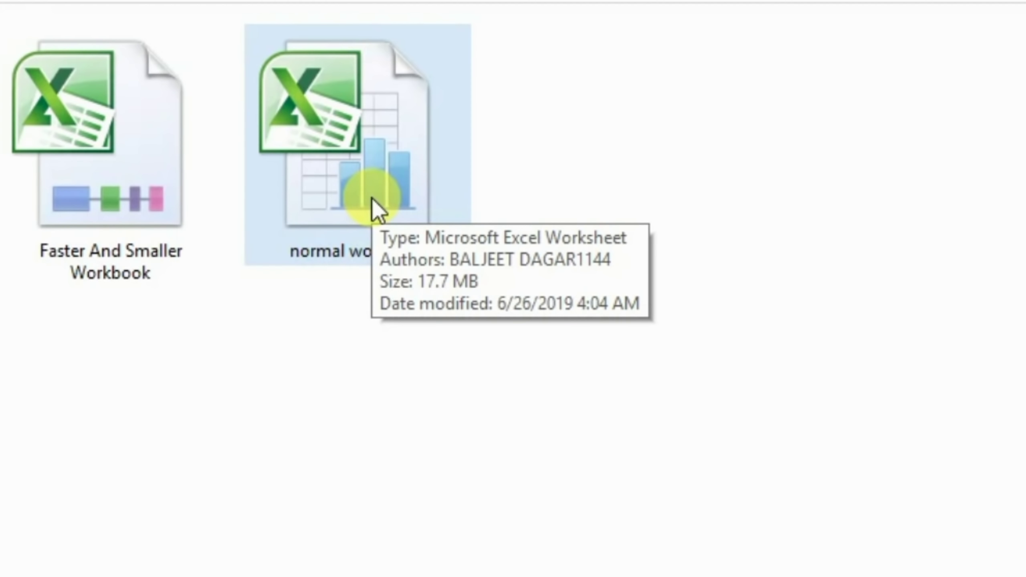
{"action": "mouse_move", "coordinate": [353, 153]}
{"action": "left_click", "coordinate": [399, 428]}
{"action": "left_click", "coordinate": [318, 239]}
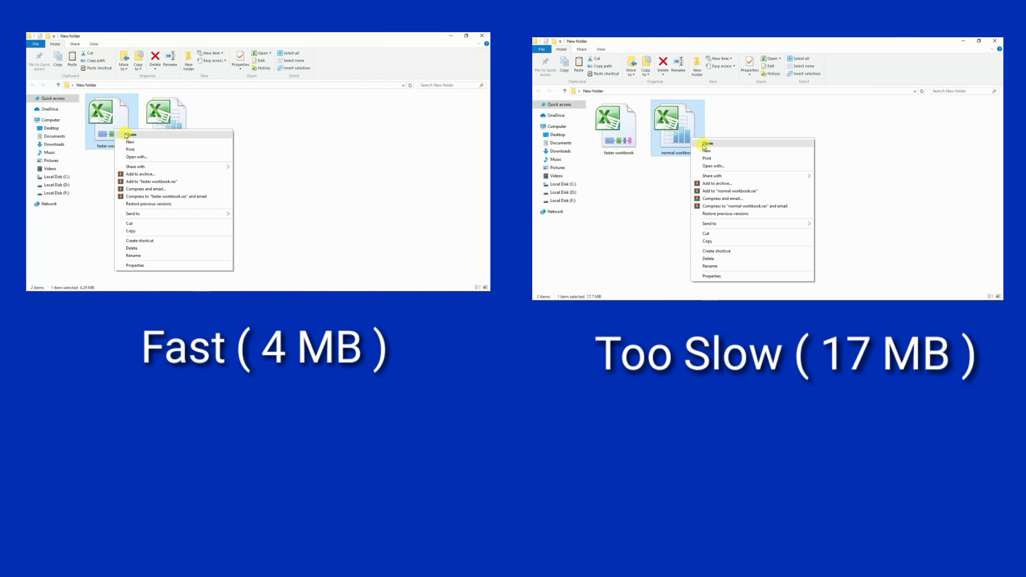
Delete 'Faster And Smaller Workbook' so only 'normal workbook' stays in the New folder.
{"action": "left_click", "coordinate": [705, 144]}
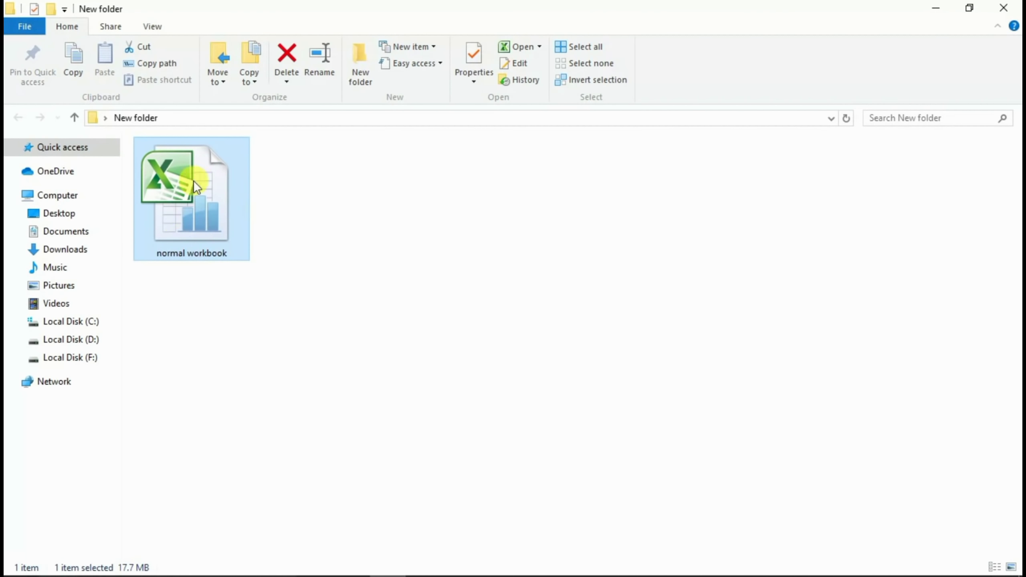
Read the 17.7 MB size in normal workbook's Properties, then open the file in Excel.
{"action": "right_click", "coordinate": [190, 195]}
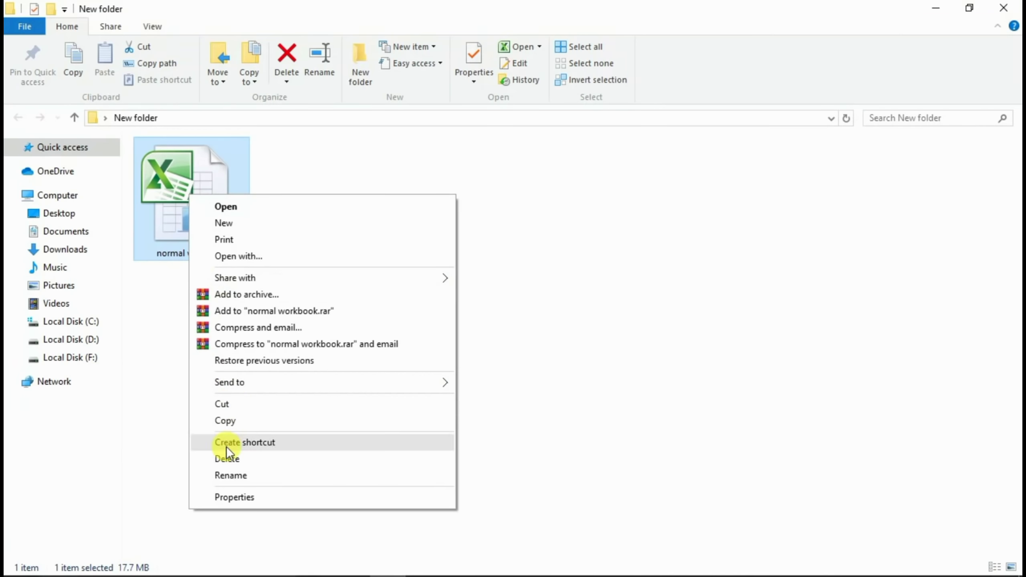
{"action": "left_click", "coordinate": [226, 498]}
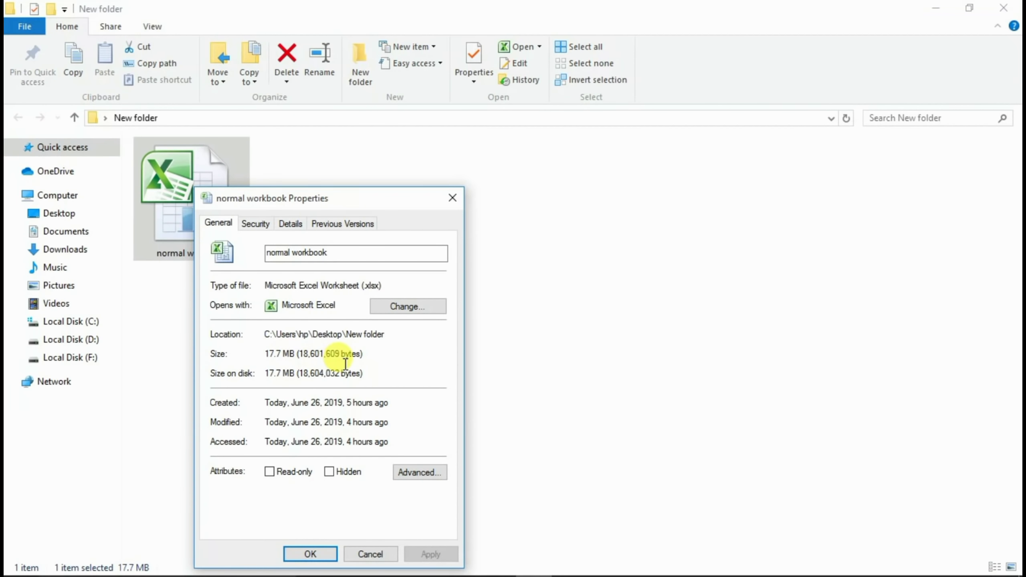
{"action": "left_click", "coordinate": [452, 204]}
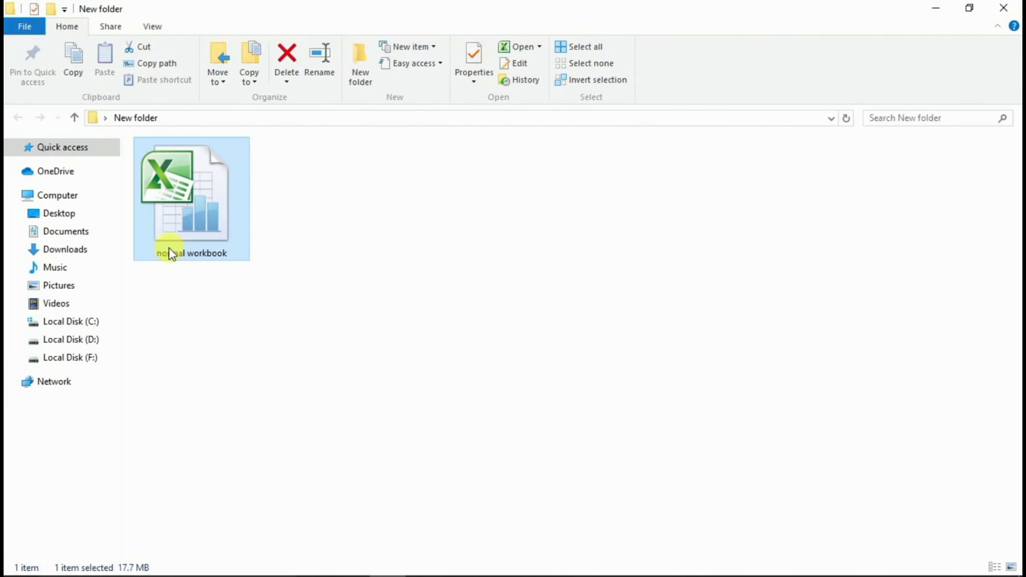
{"action": "right_click", "coordinate": [203, 199]}
{"action": "left_click", "coordinate": [239, 210]}
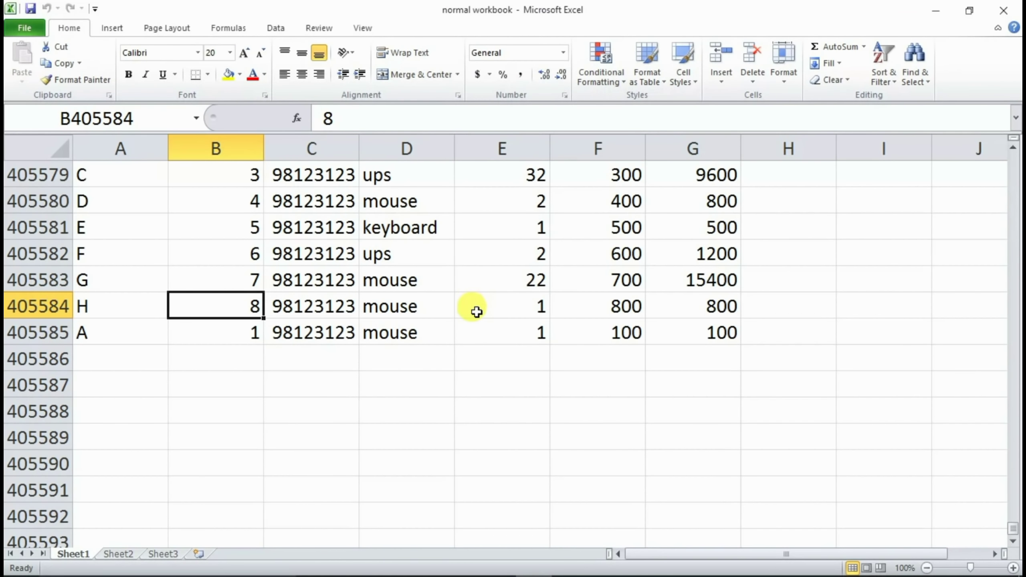
Select cell E405584 and bring up the Save As dialog, centred on screen.
{"action": "left_click", "coordinate": [477, 312]}
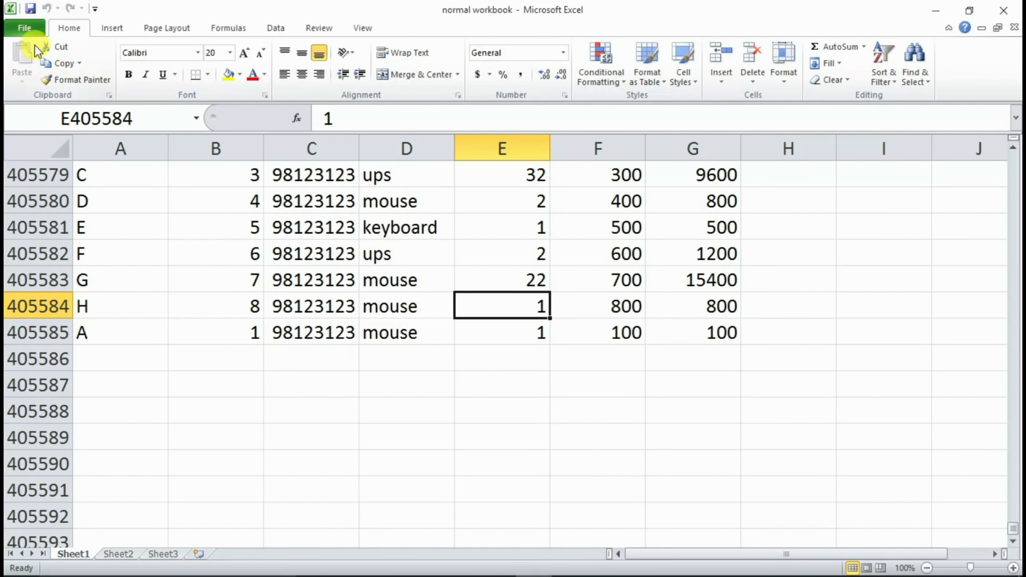
{"action": "left_click", "coordinate": [27, 29]}
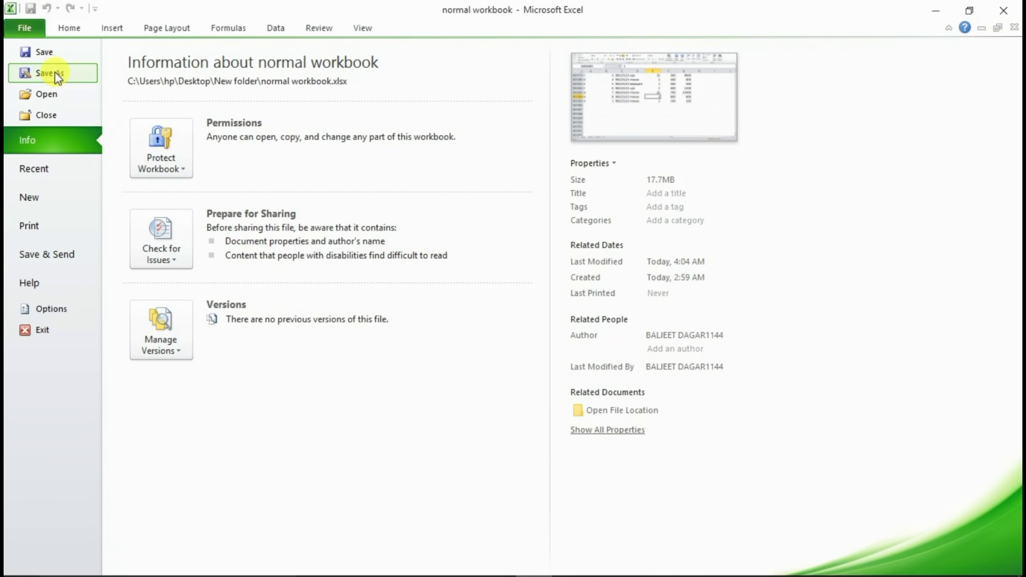
{"action": "key", "text": "Escape"}
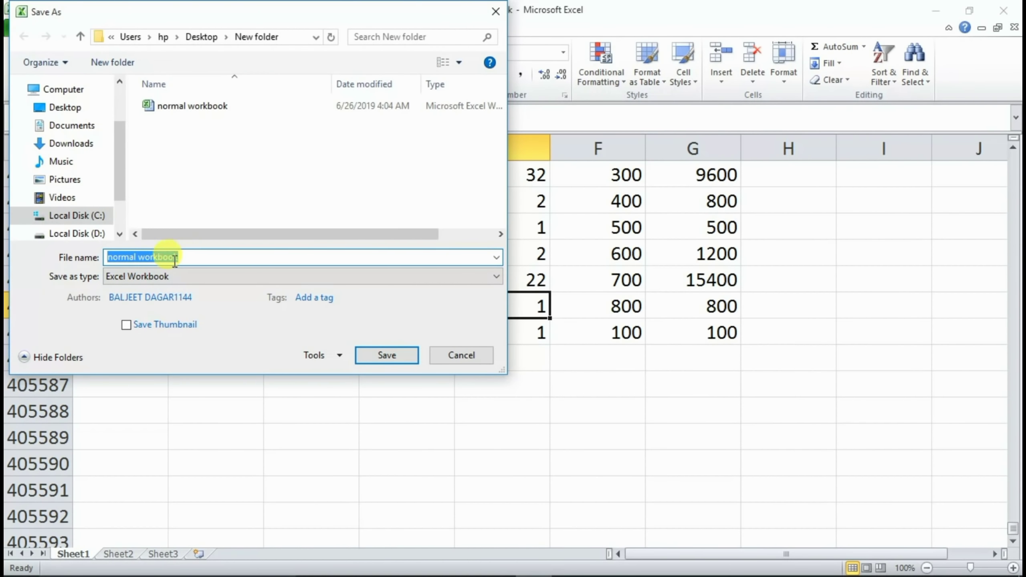
{"action": "left_click_drag", "start_coordinate": [224, 9], "coordinate": [413, 124]}
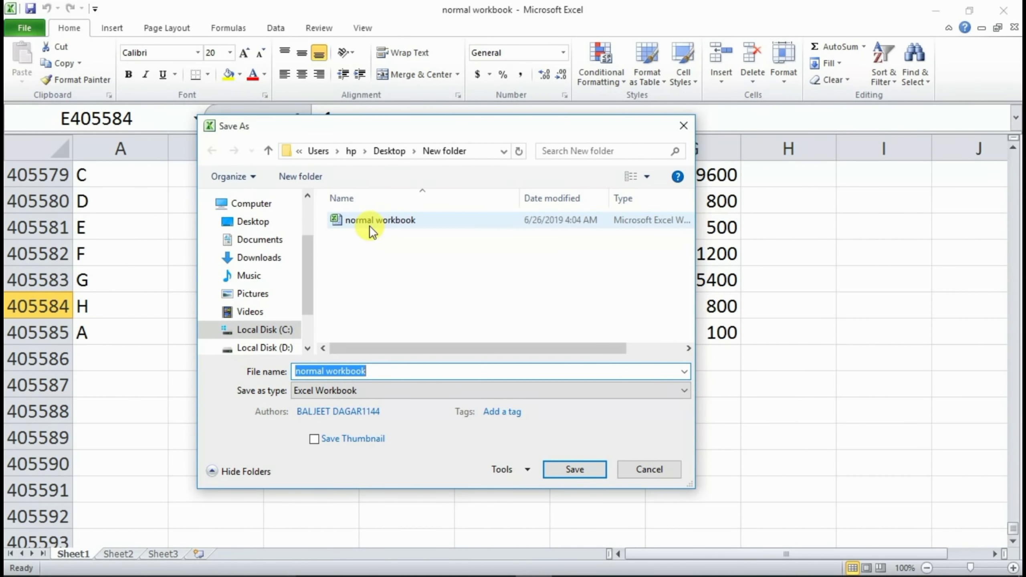
Replace the file name with 'faster workbook' and show the Save as type list.
{"action": "left_click", "coordinate": [376, 372]}
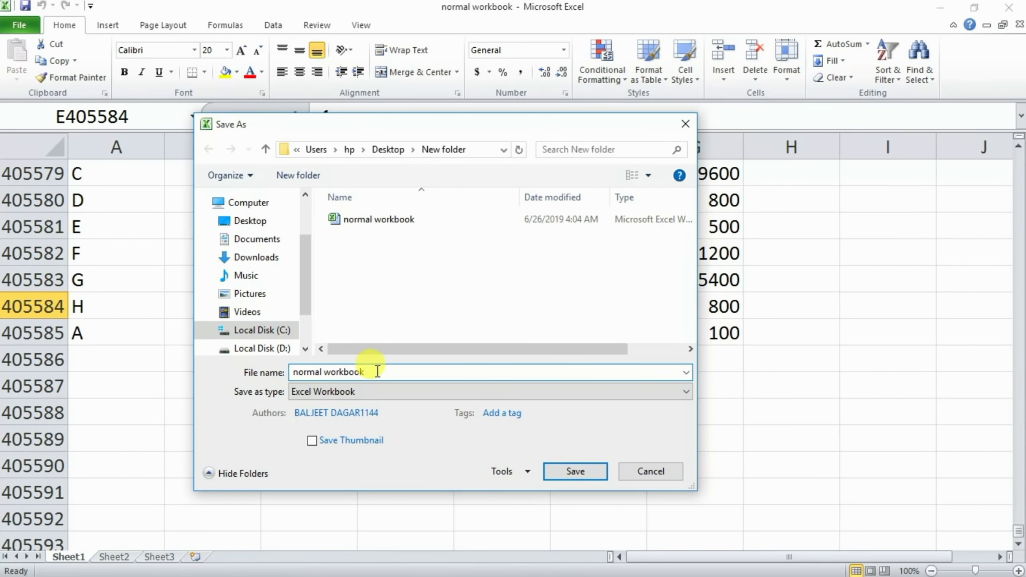
{"action": "left_click_drag", "start_coordinate": [376, 371], "coordinate": [240, 348]}
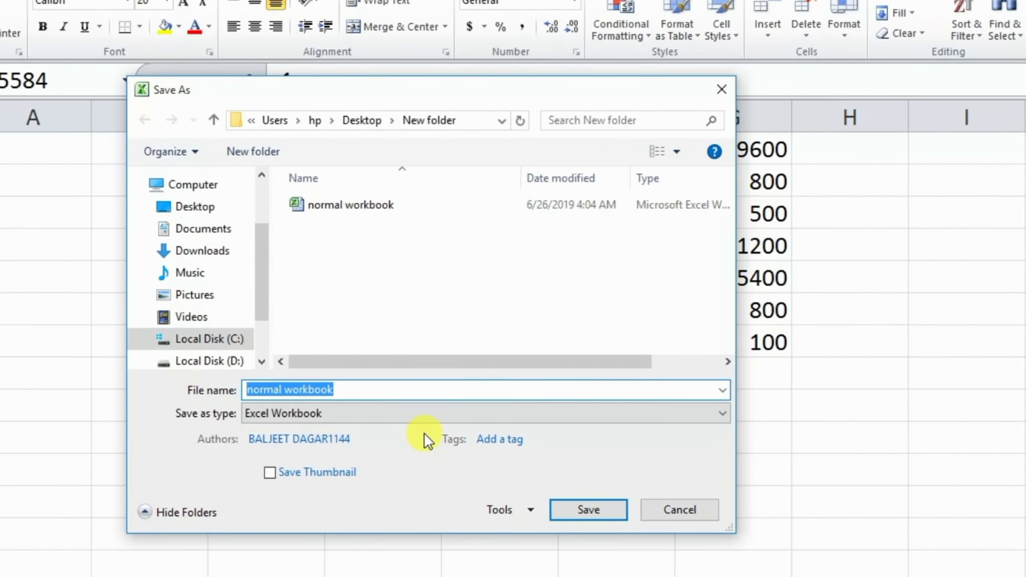
{"action": "type", "text": "faster workbook"}
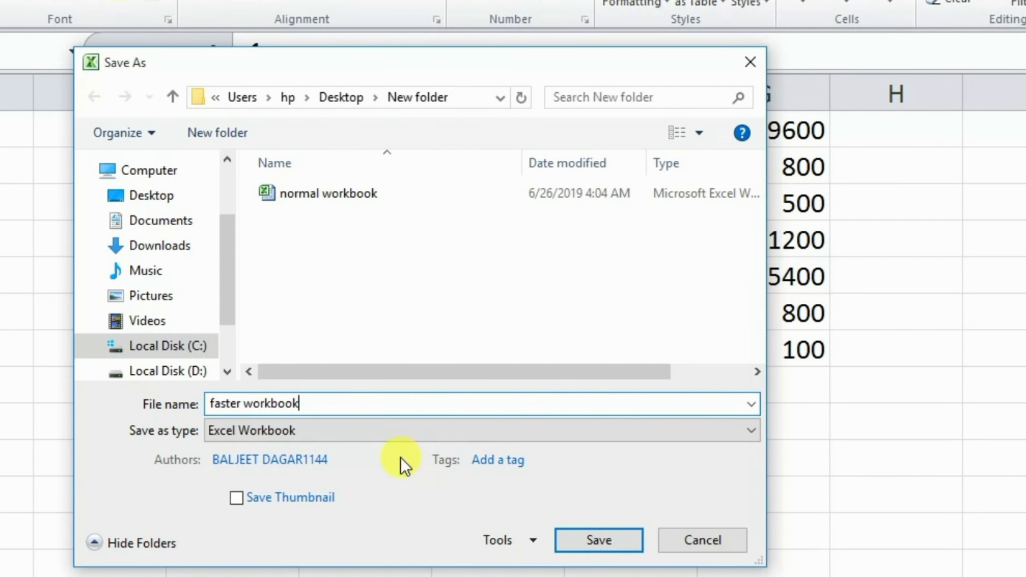
{"action": "left_click", "coordinate": [254, 433]}
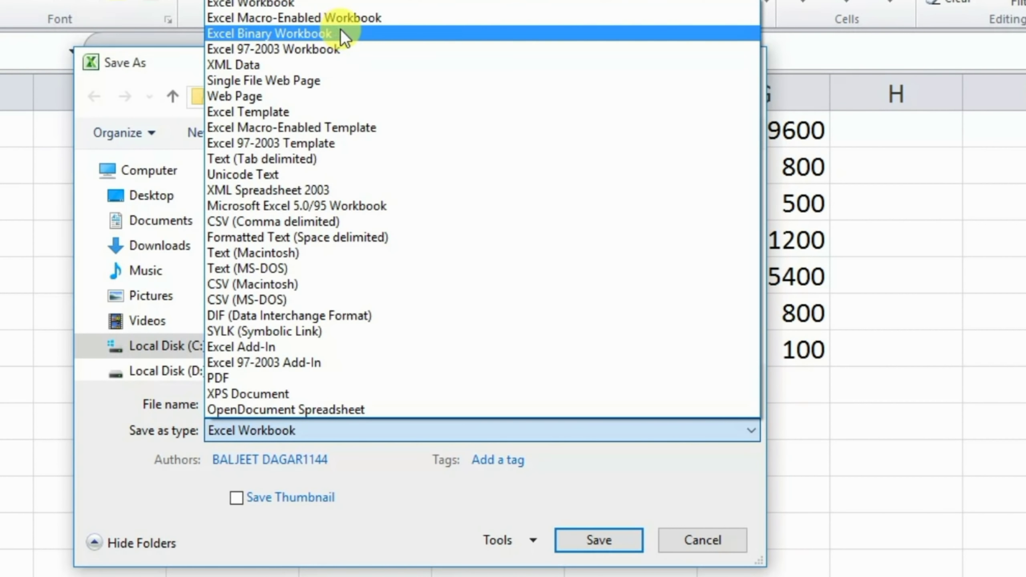
Set the type to Excel Binary Workbook and save 'faster workbook' in the New folder.
{"action": "left_click", "coordinate": [372, 29]}
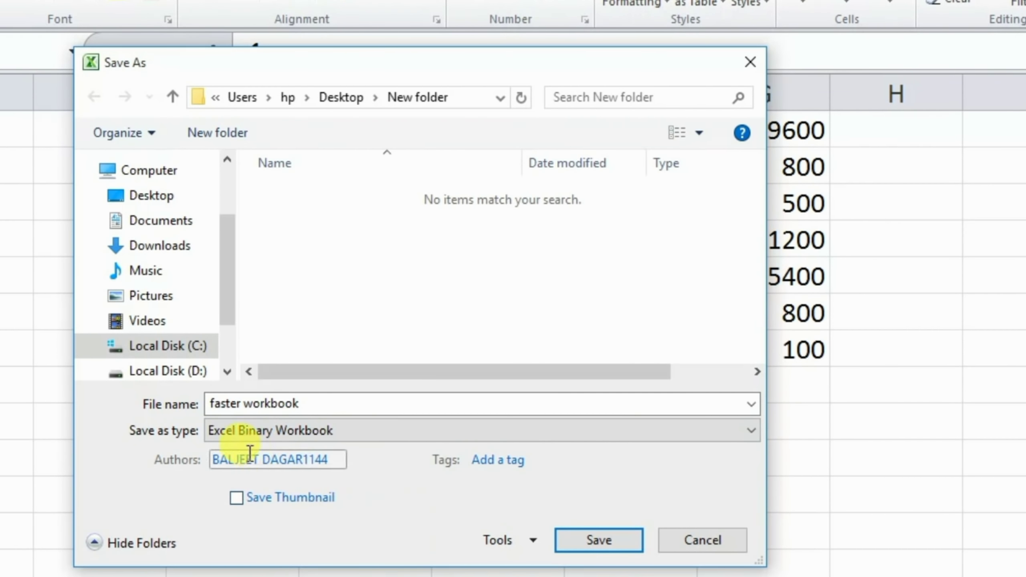
{"action": "left_click", "coordinate": [328, 432]}
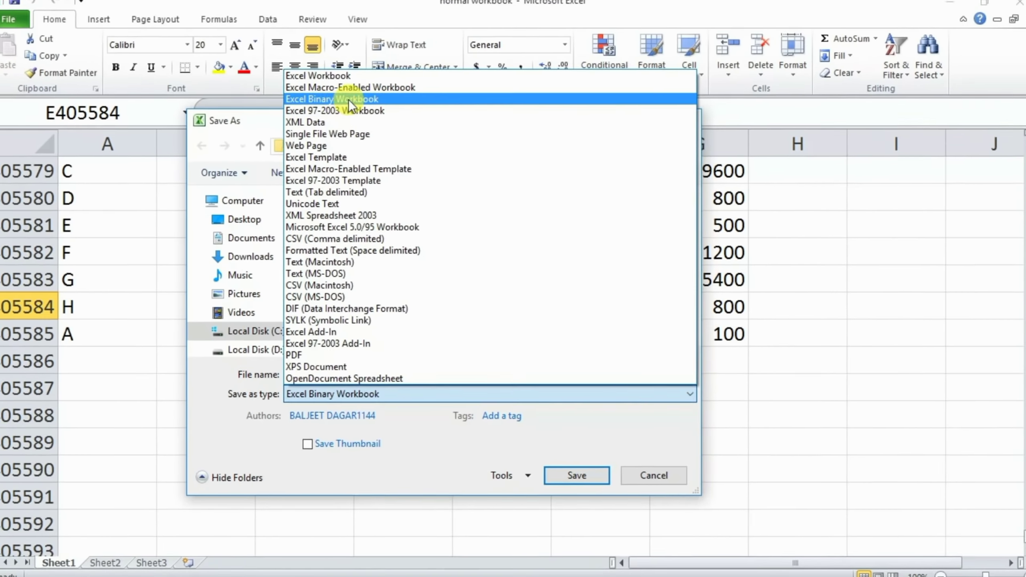
{"action": "left_click", "coordinate": [348, 101]}
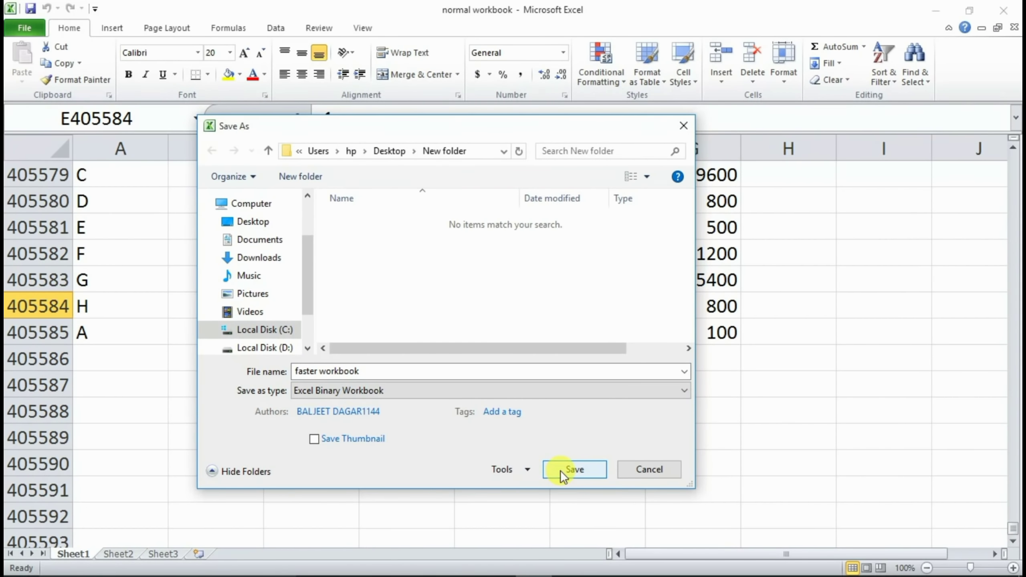
{"action": "left_click", "coordinate": [560, 470]}
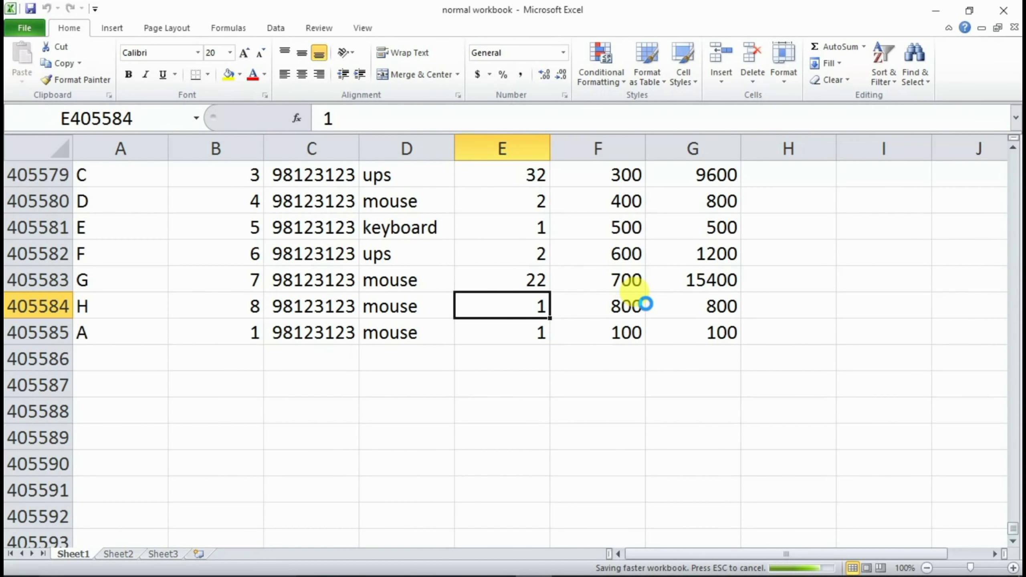
Check cell G405583's formula, close Excel, and open the 4.29 MB 'faster workbook' from the folder.
{"action": "left_click", "coordinate": [694, 279]}
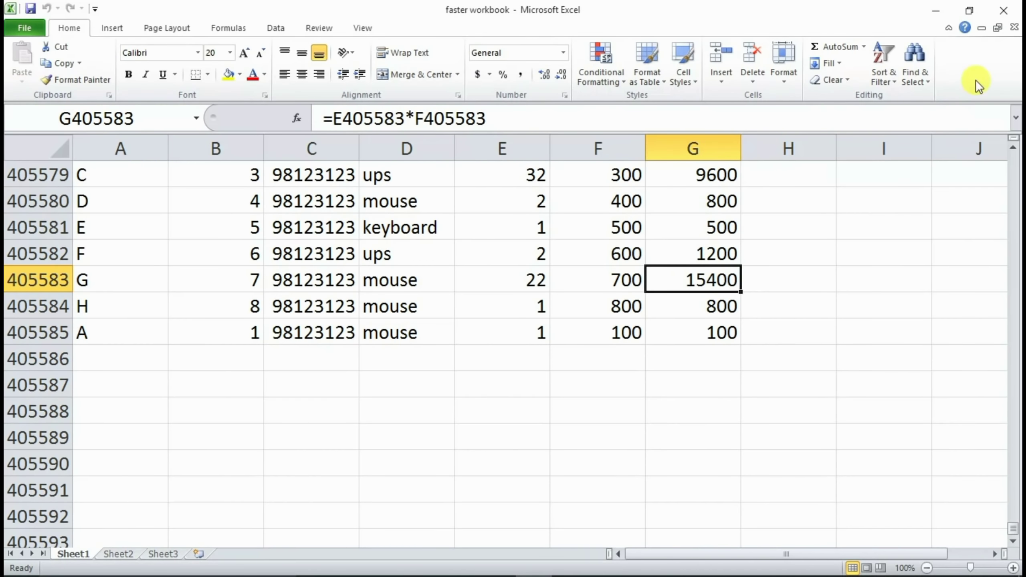
{"action": "left_click", "coordinate": [1002, 10]}
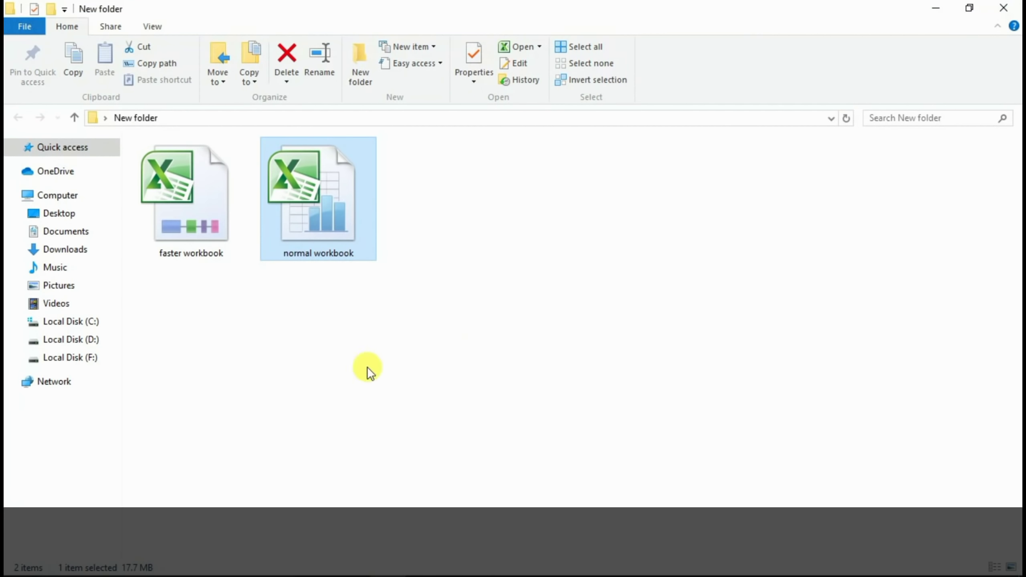
{"action": "left_click", "coordinate": [260, 346]}
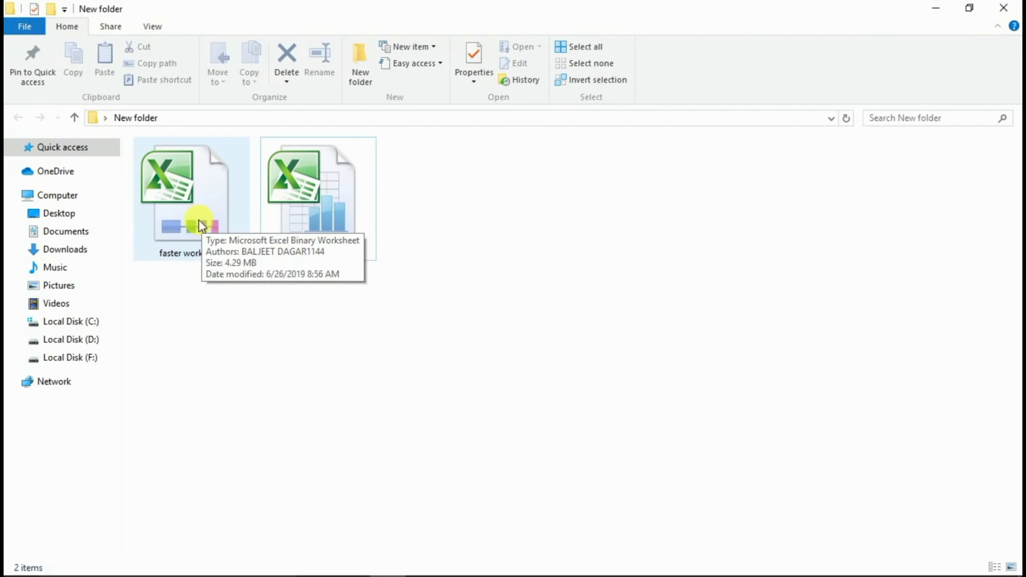
{"action": "right_click", "coordinate": [198, 220]}
{"action": "left_click", "coordinate": [236, 232]}
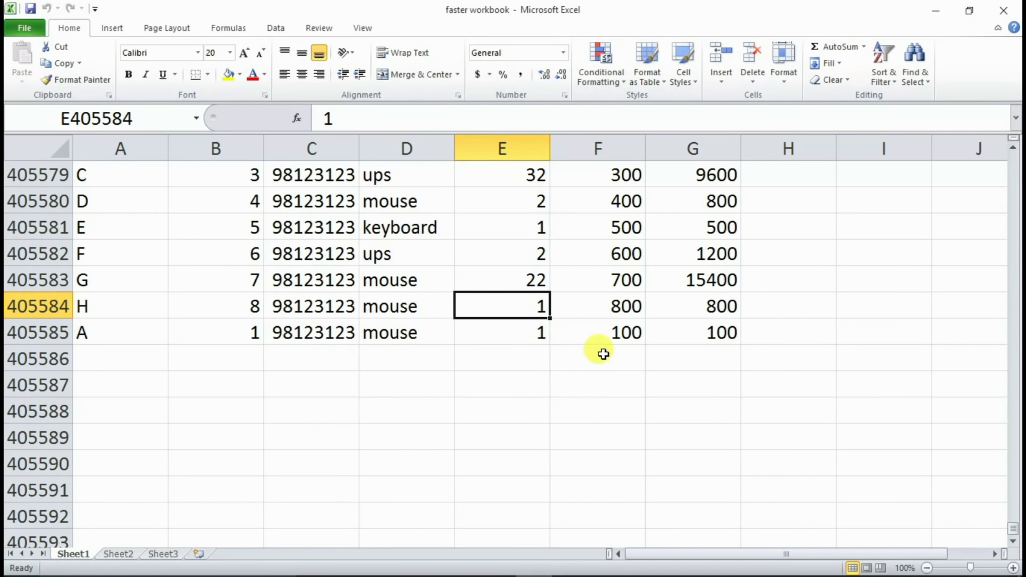
Inspect cells F405586 and D405586 of faster workbook, moving up column D.
{"action": "left_click", "coordinate": [605, 359]}
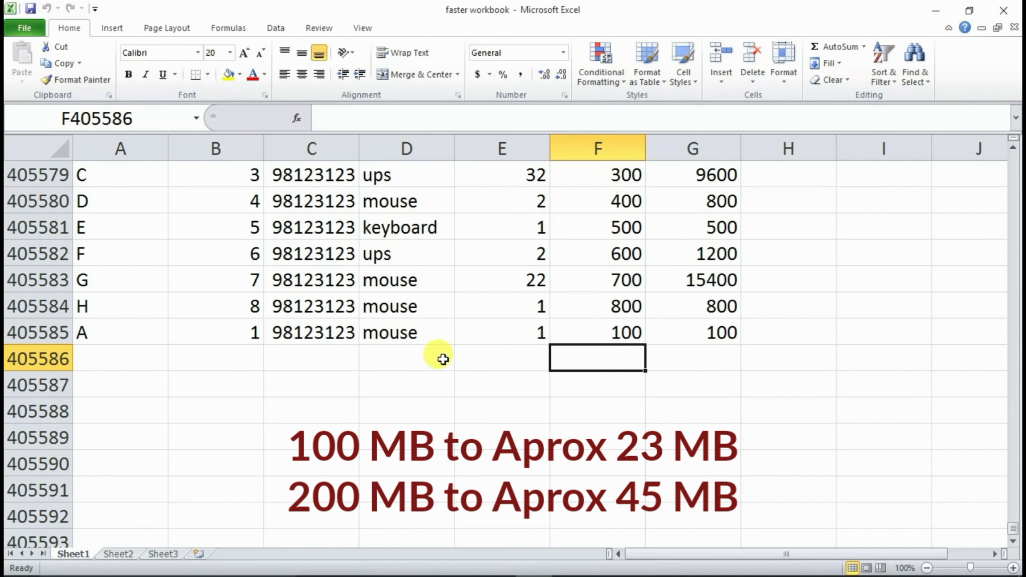
{"action": "left_click", "coordinate": [444, 360]}
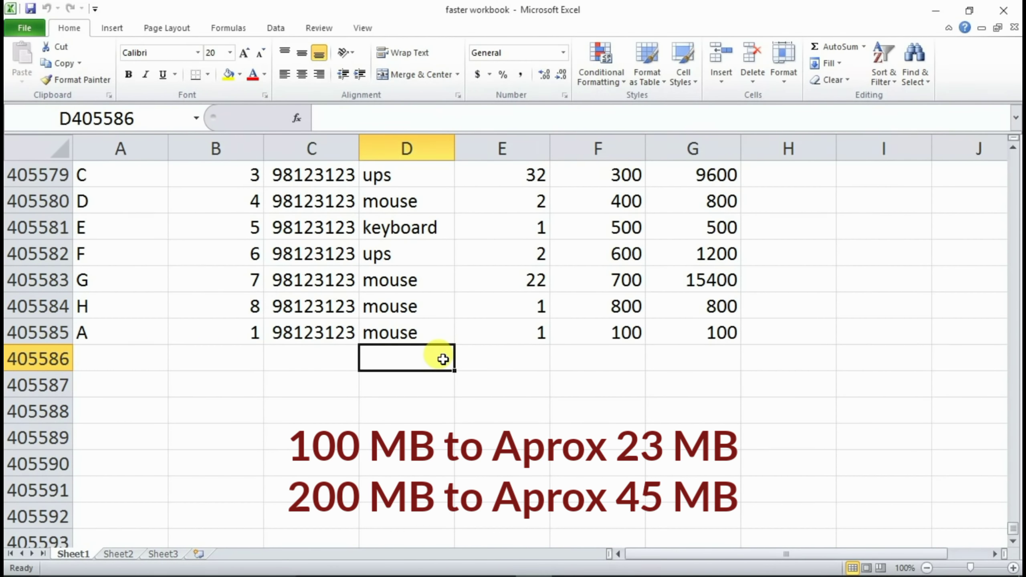
{"action": "key", "text": "Up"}
{"action": "key", "text": "Up"}
{"action": "key", "text": "Up"}
{"action": "key", "text": "Up"}
{"action": "key", "text": "Up"}
{"action": "key", "text": "Up"}
{"action": "key", "text": "Up"}
{"action": "key", "text": "Up"}
{"action": "key", "text": "Up"}
{"action": "key", "text": "Up"}
{"action": "key", "text": "Up"}
{"action": "key", "text": "Up"}
{"action": "key", "text": "Up"}
{"action": "key", "text": "Up"}
{"action": "key", "text": "Up"}
{"action": "key", "text": "Up"}
{"action": "key", "text": "Up"}
{"action": "key", "text": "Up"}
{"action": "key", "text": "Up"}
{"action": "key", "text": "Up"}
{"action": "key", "text": "Up"}
{"action": "key", "text": "Up"}
{"action": "key", "text": "Up"}
{"action": "key", "text": "Up"}
{"action": "key", "text": "Up"}
{"action": "key", "text": "Up"}
{"action": "key", "text": "Up"}
{"action": "key", "text": "Up"}
{"action": "key", "text": "Up"}
{"action": "key", "text": "Up"}
{"action": "key", "text": "Up"}
{"action": "key", "text": "Up"}
{"action": "key", "text": "Up"}
{"action": "key", "text": "Up"}
{"action": "key", "text": "Up"}
{"action": "key", "text": "Up"}
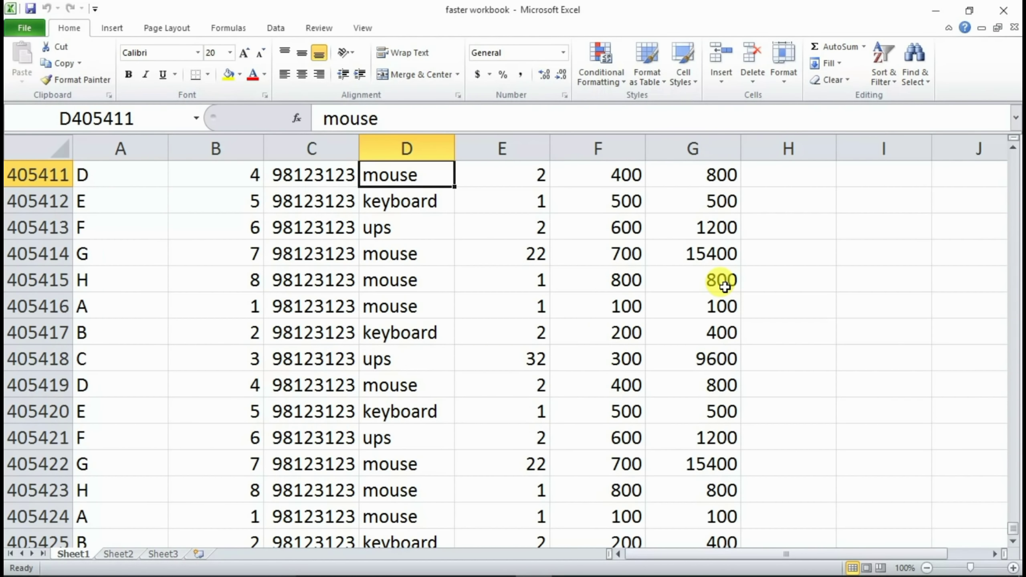
{"action": "left_click", "coordinate": [1004, 10]}
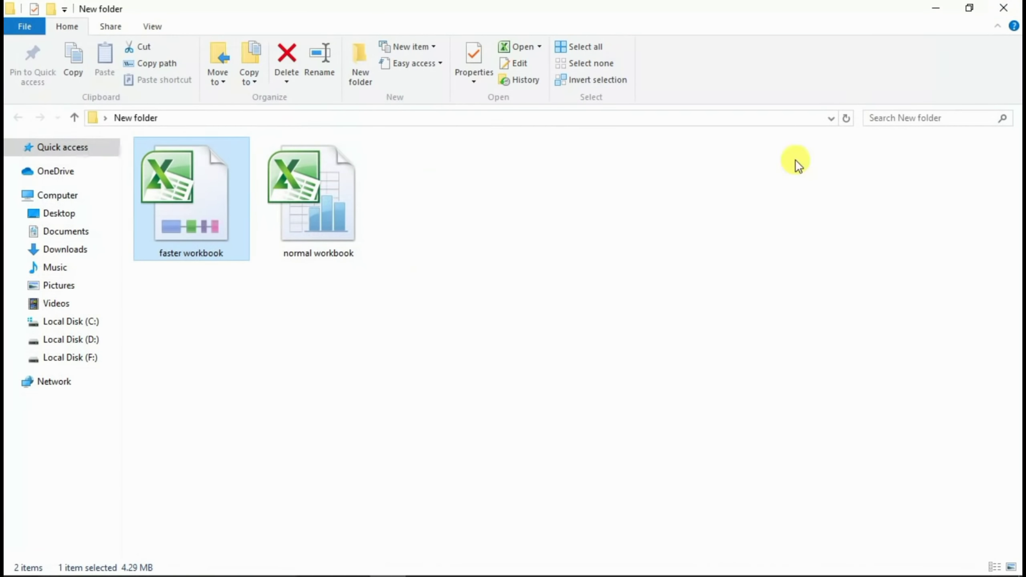